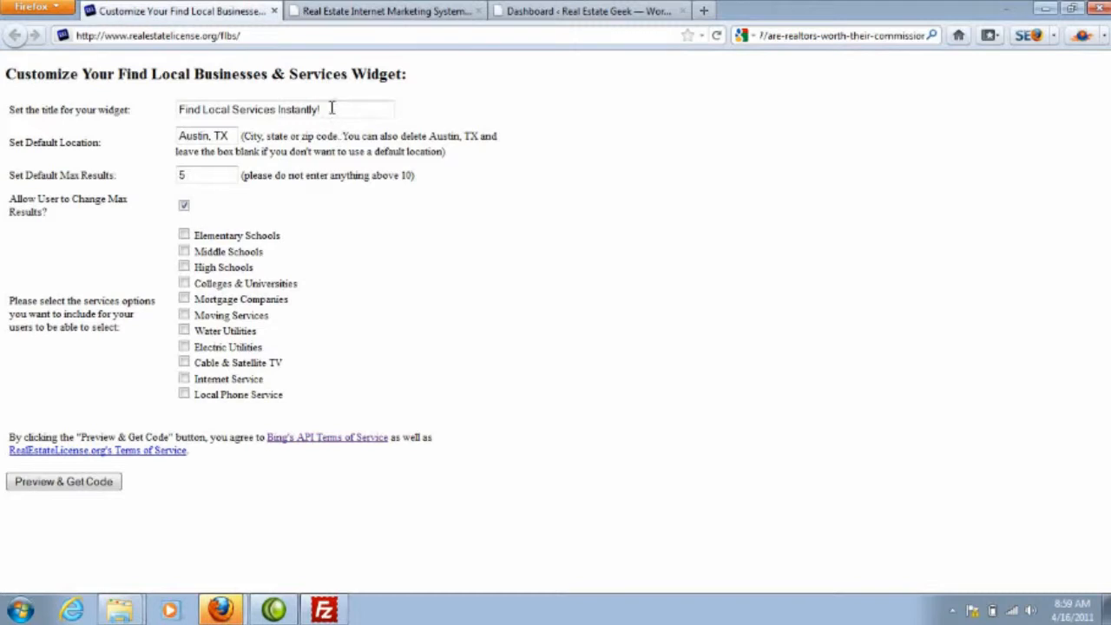
Step: Clear the widget's title and set its default location to Dallas, TX
left_click_drag(327, 109, 176, 110)
key("BackSpace")
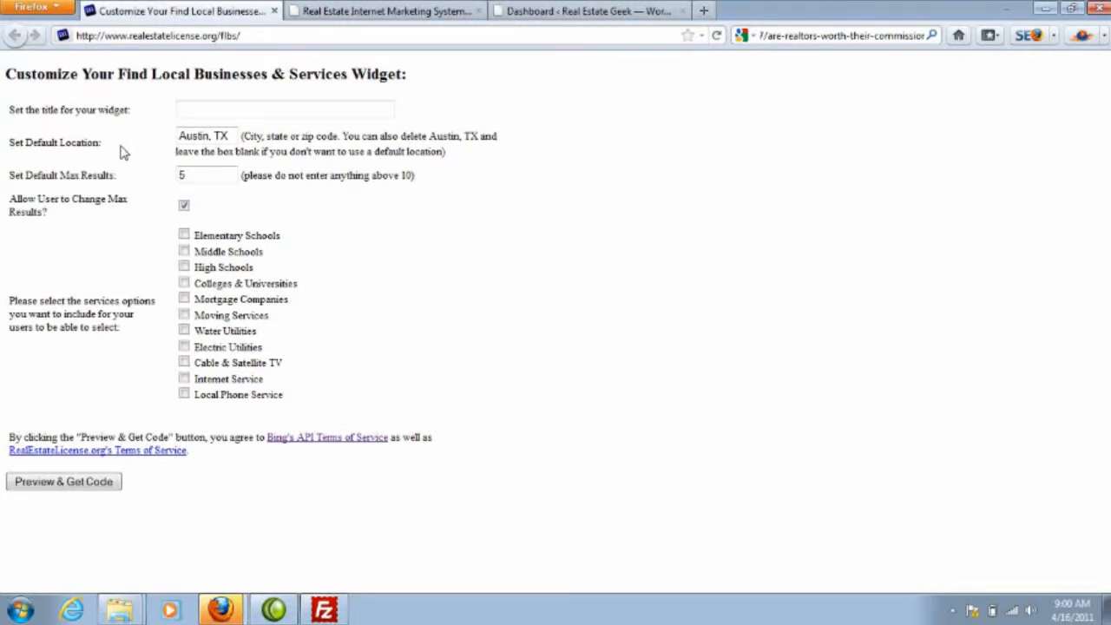
double_click(210, 136)
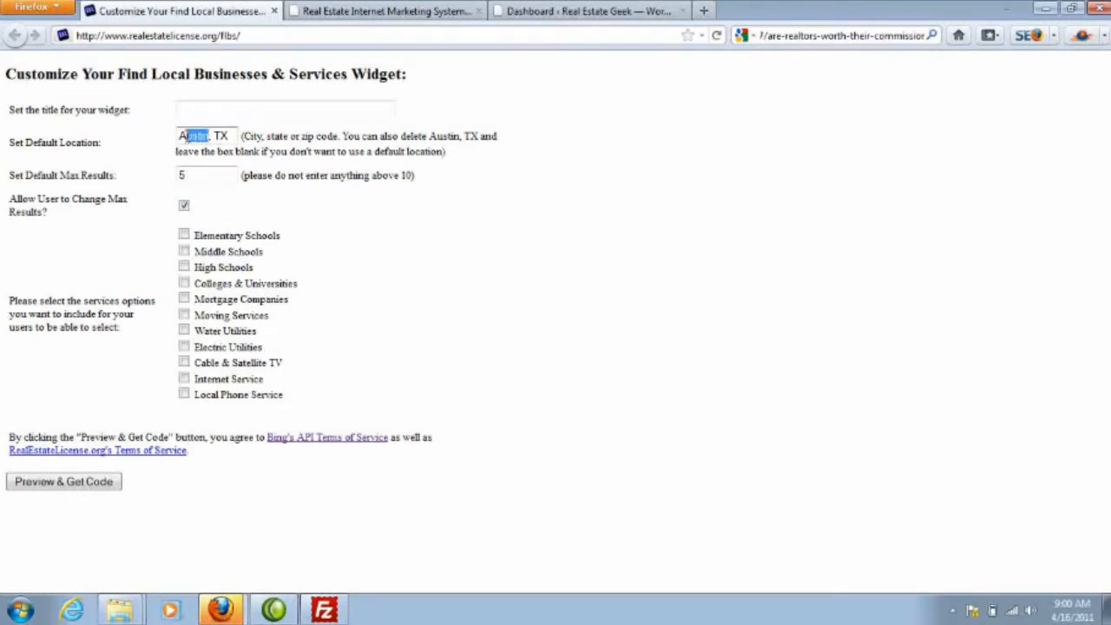
type("Dallas")
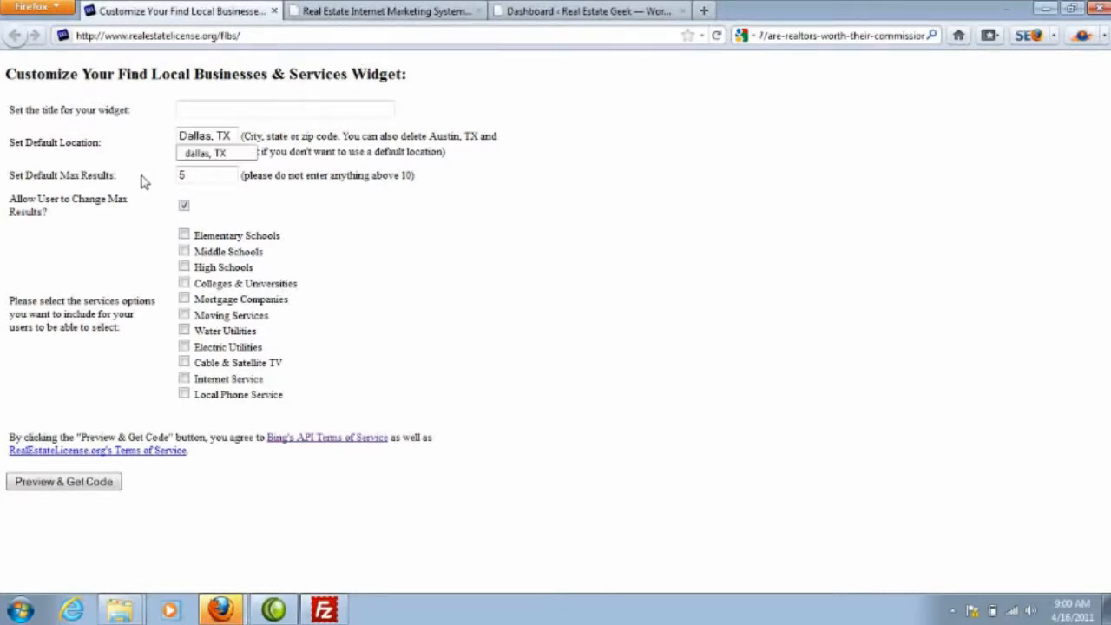
Step: Set the widget's default max results to 3 and leave users allowed to change it
left_click(195, 175)
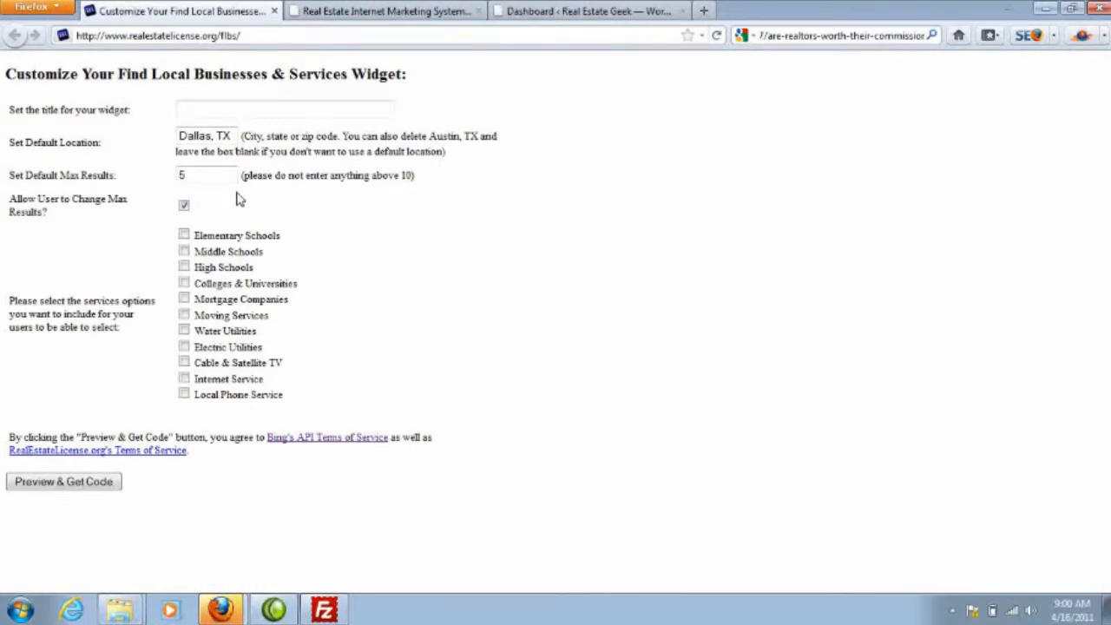
double_click(193, 176)
type("3")
left_click(184, 206)
left_click(184, 206)
Step: Include middle and high schools, colleges, moving services, water and electric utilities, cable TV and internet service, and generate the widget's preview and code
left_click(184, 251)
left_click(184, 267)
left_click(184, 284)
left_click(184, 316)
left_click(184, 330)
left_click(184, 347)
left_click(184, 363)
left_click(184, 380)
left_click(88, 491)
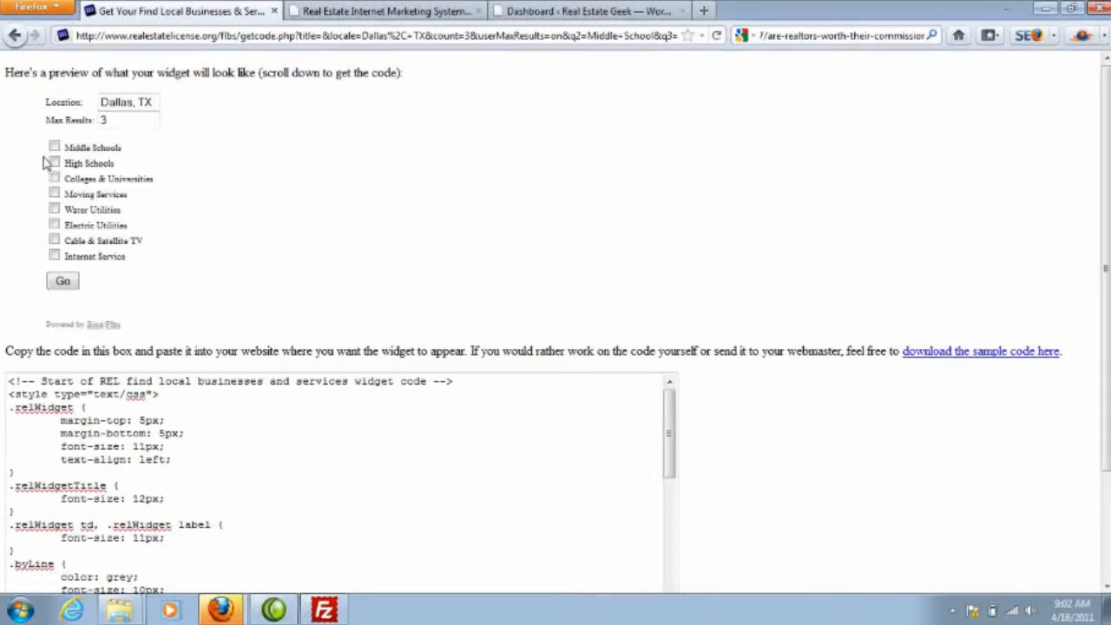
Step: Test the widget preview with 6 max results for High Schools and Cable & Satellite TV, and look through the listings
left_click(110, 124)
key("BackSpace")
type("6")
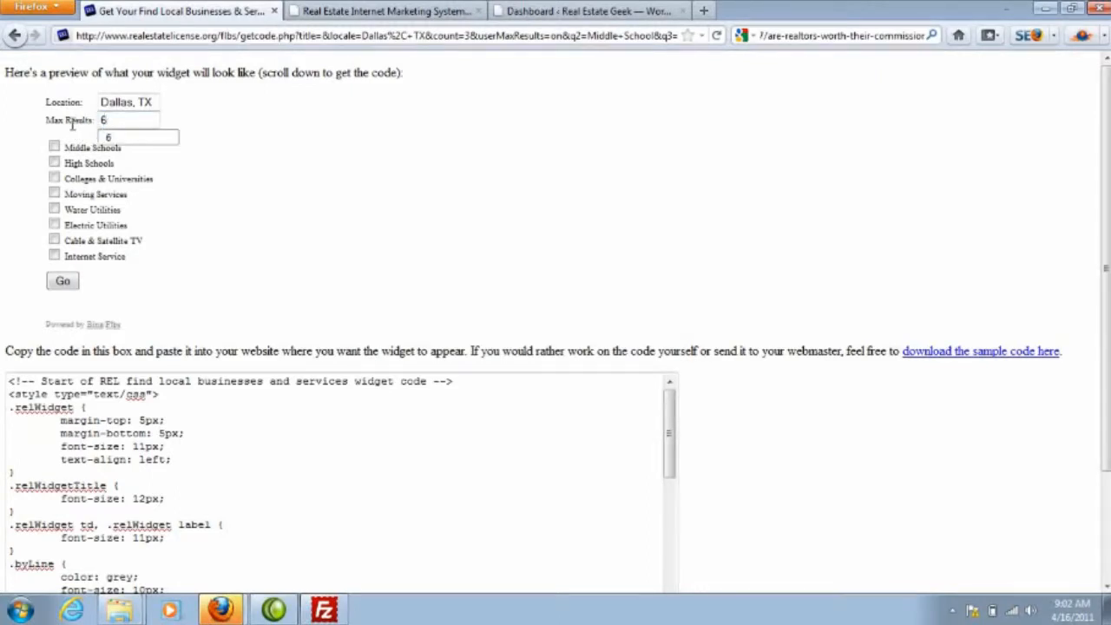
left_click(54, 164)
left_click(55, 241)
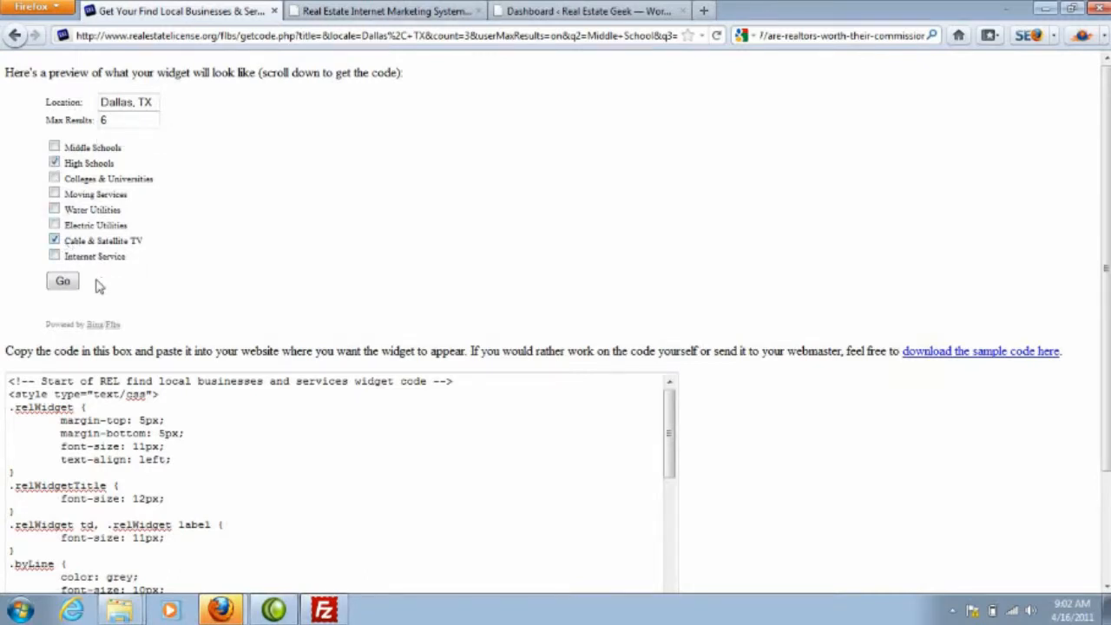
left_click(65, 284)
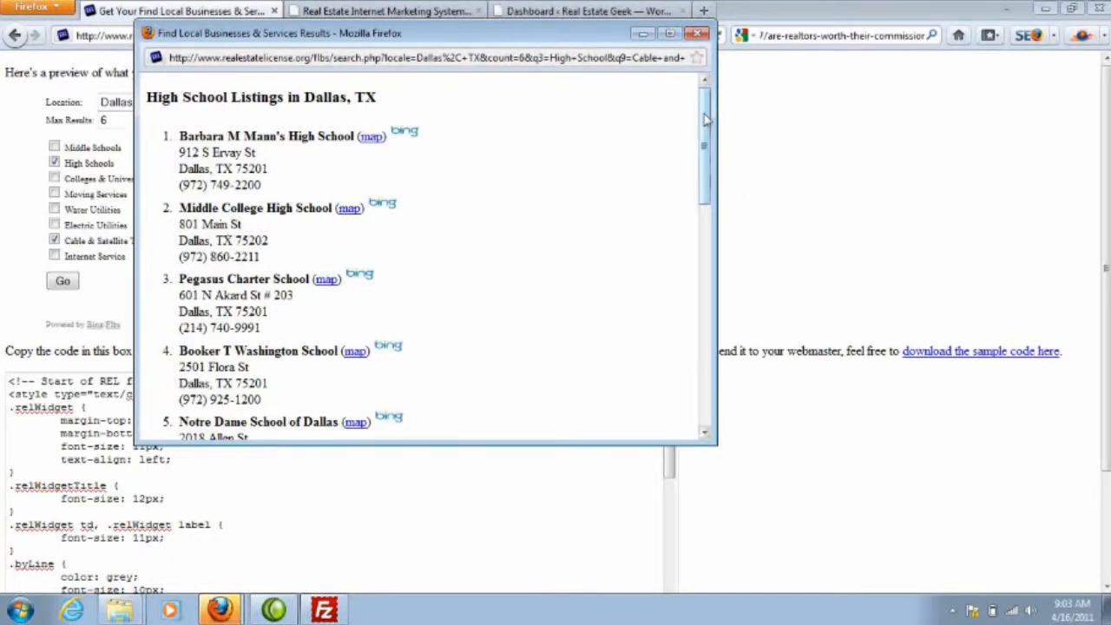
left_click_drag(705, 119, 690, 347)
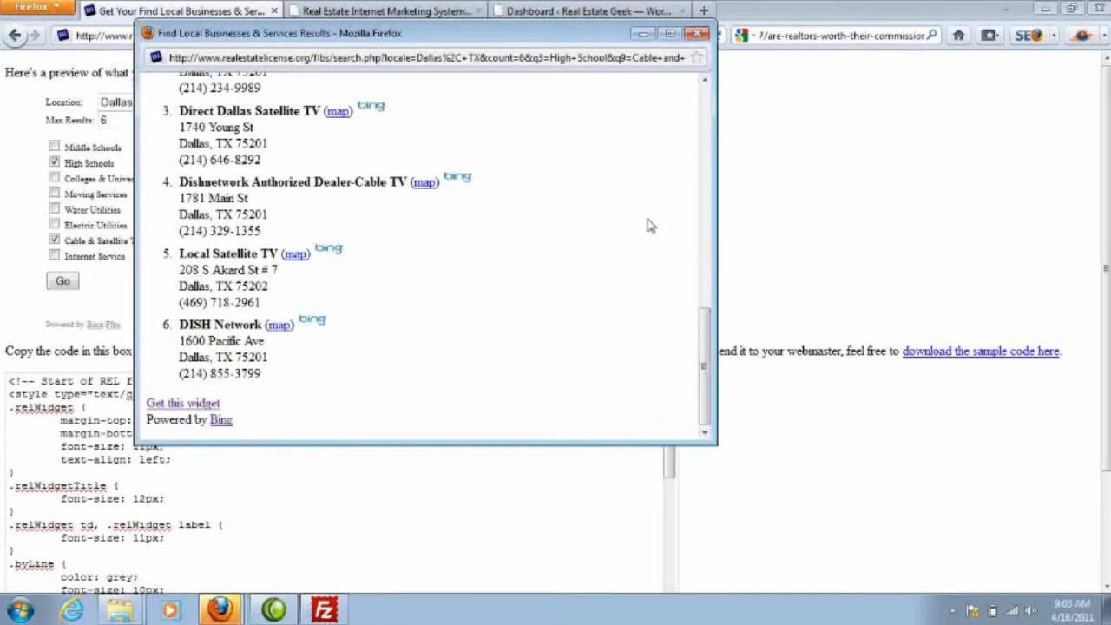
left_click(700, 35)
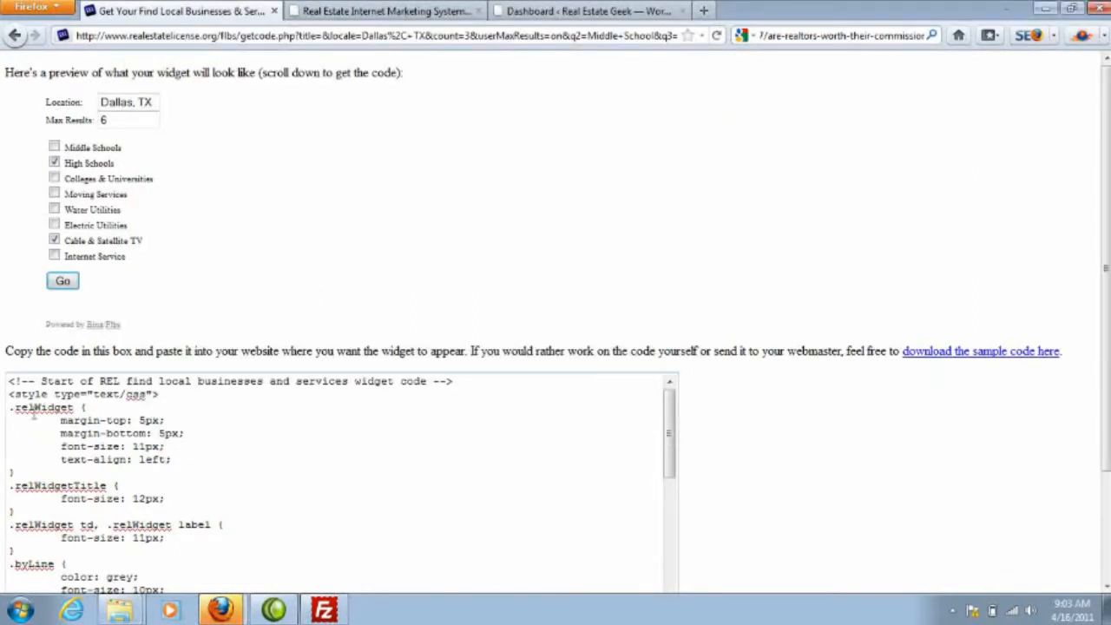
Step: Copy the entire generated widget code from the code box
left_click_drag(10, 382, 566, 618)
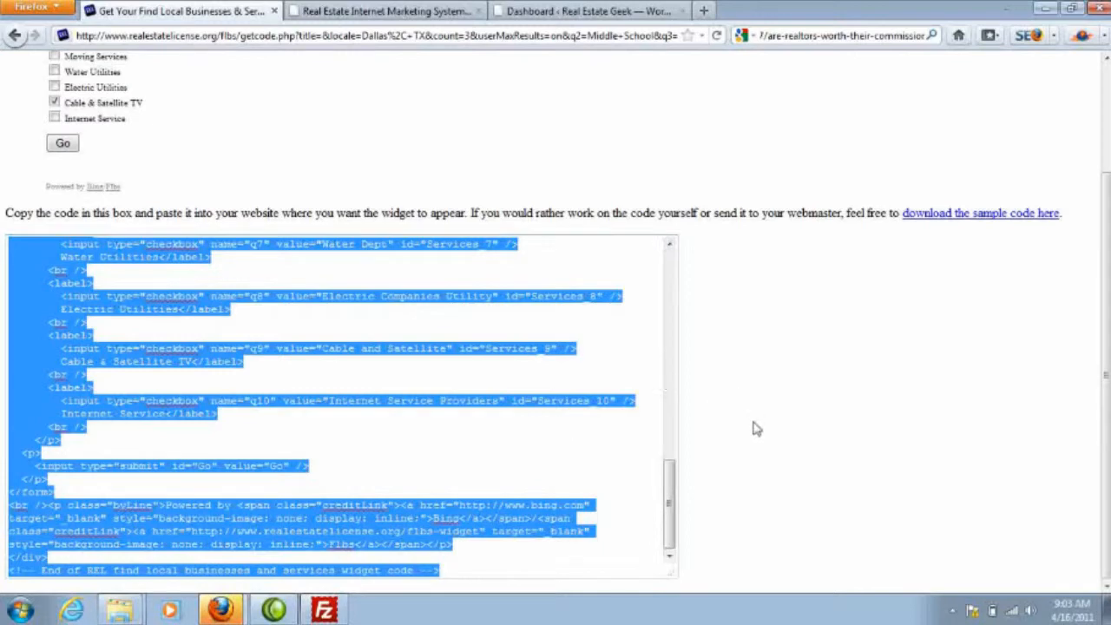
scroll(753, 448, "up", 3)
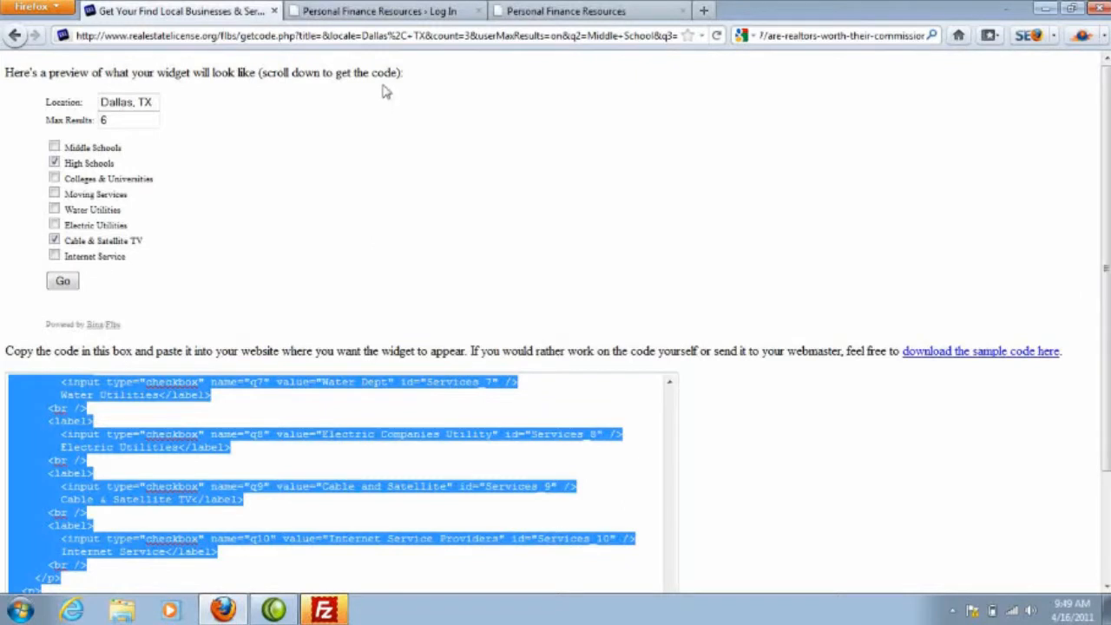
Step: Log in to the Personal Finance Resources WordPress site with the account's username and password
left_click(382, 11)
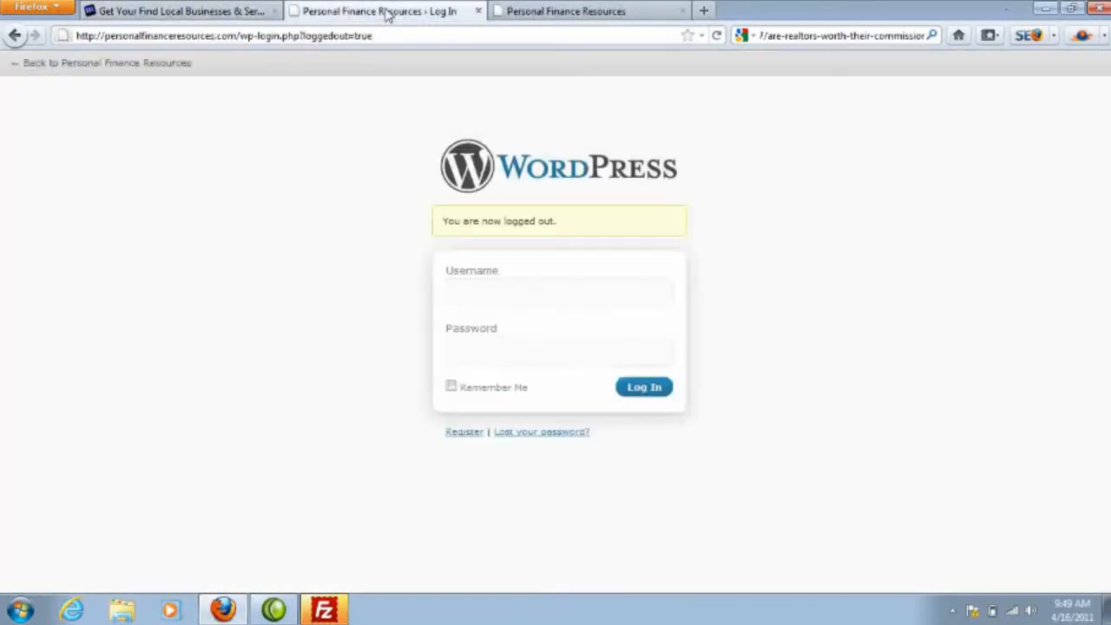
left_click(479, 301)
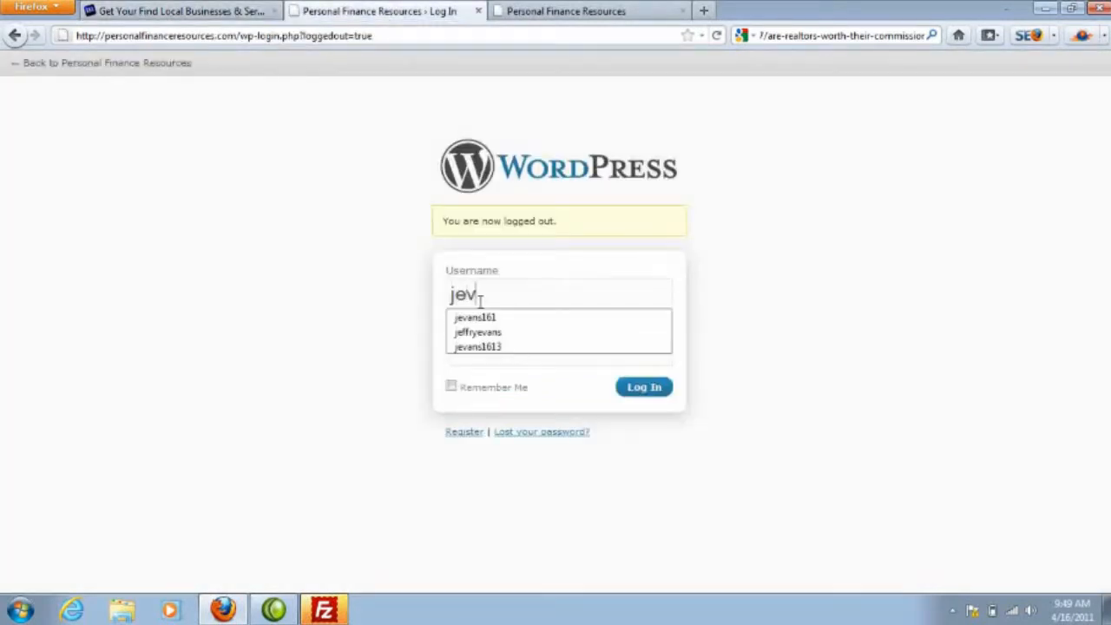
key("Down")
key("Down")
key("Tab")
type("******")
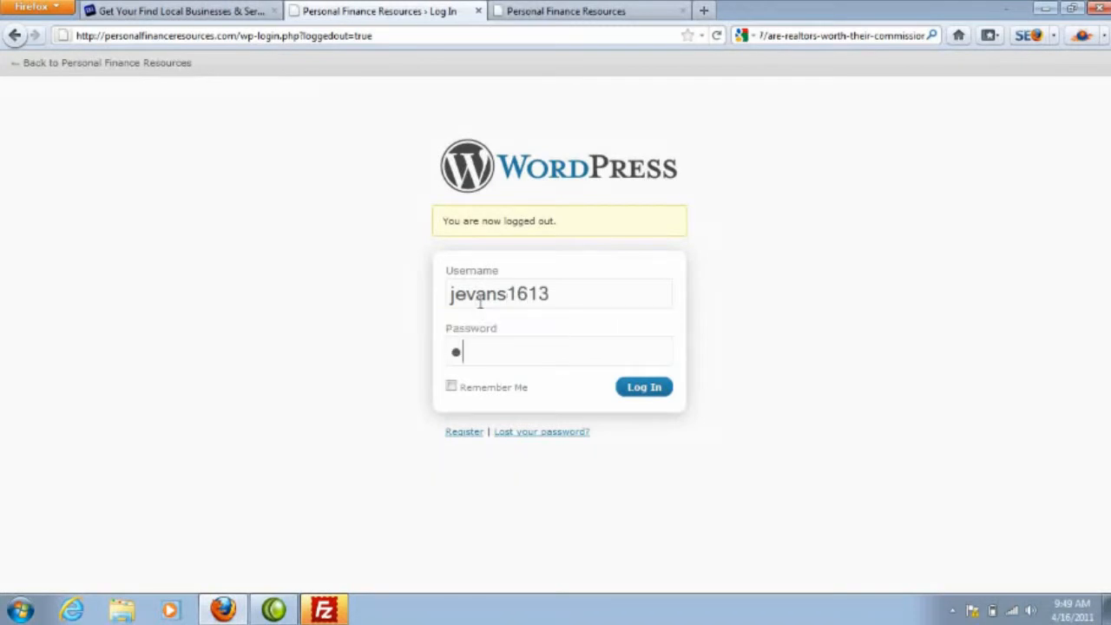
key("Return")
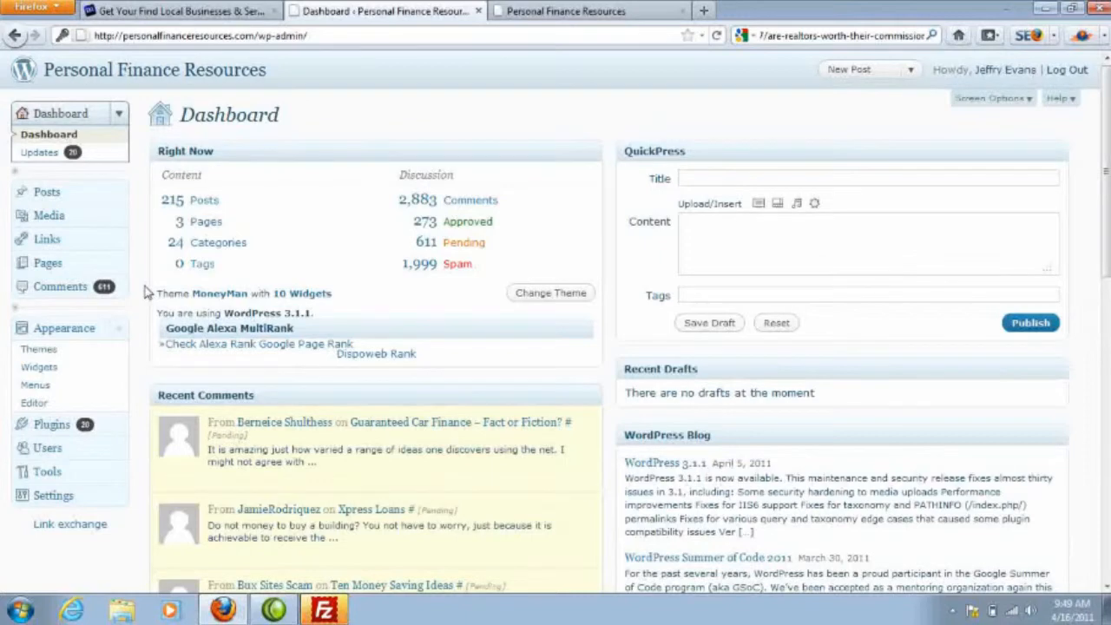
Step: Add a Text widget at the start of Sidebar 1 and paste the copied widget code into its content
left_click(36, 368)
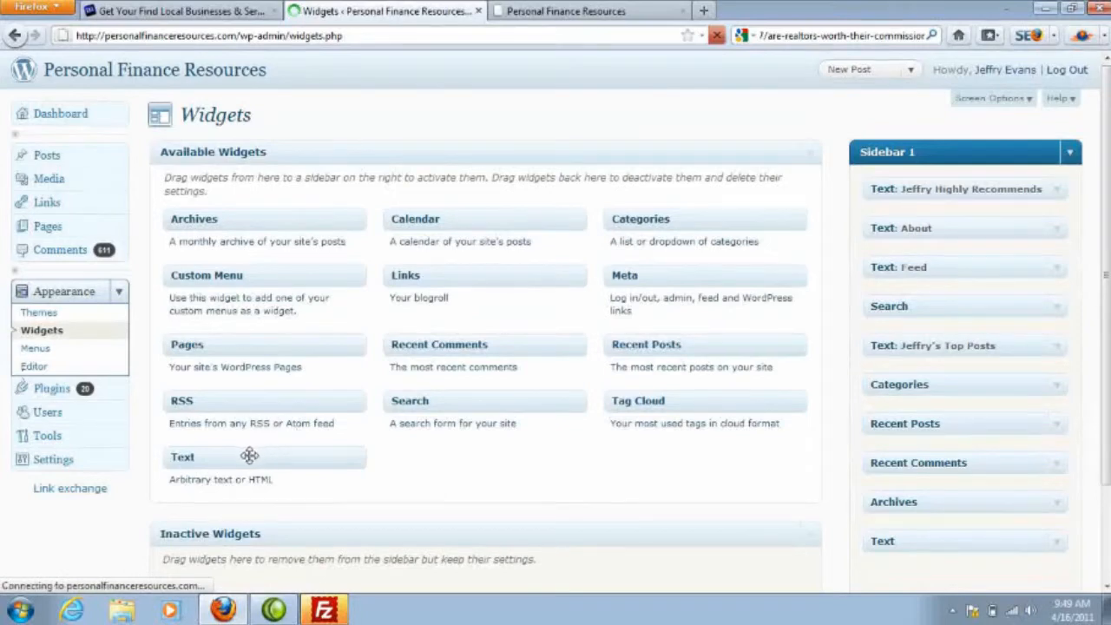
left_click_drag(237, 455, 945, 183)
left_click(865, 314)
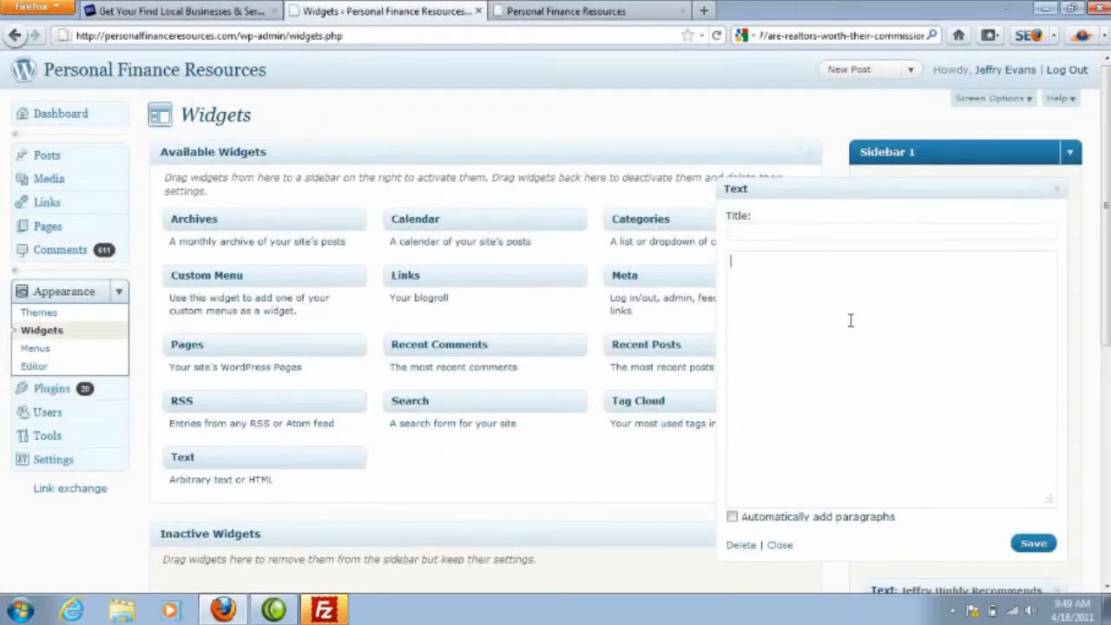
key("ctrl+v")
Step: Title the text widget "Find Local Services Instantly!" and save it
left_click(770, 232)
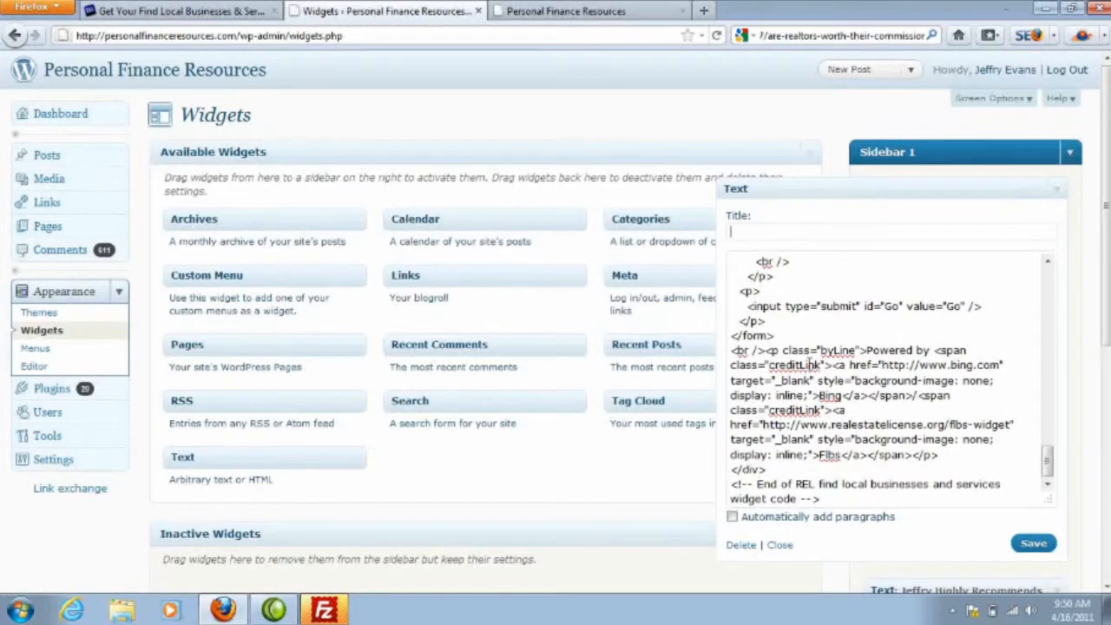
type("Find Local Services Instantly!")
left_click(1023, 544)
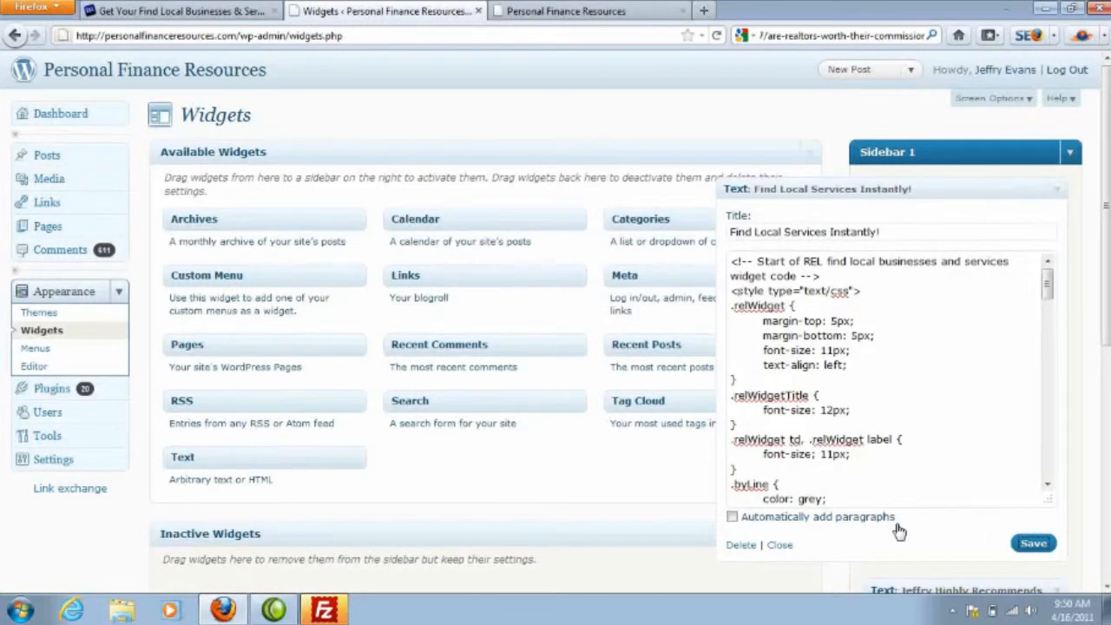
Step: Reload the live Personal Finance Resources home page to check the new sidebar widget
left_click(564, 11)
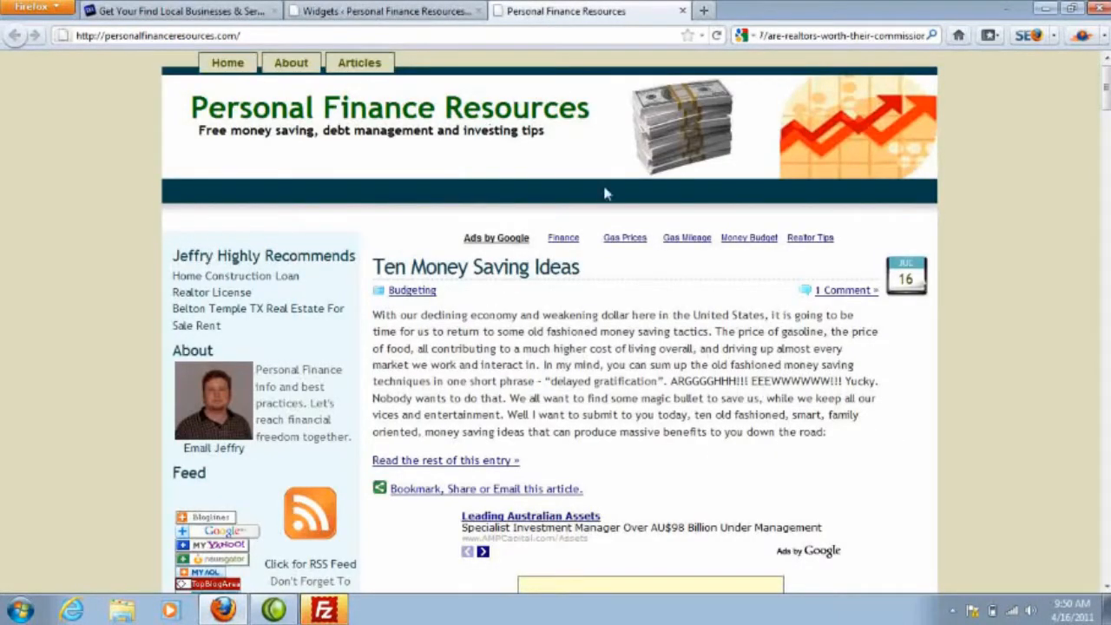
left_click(717, 36)
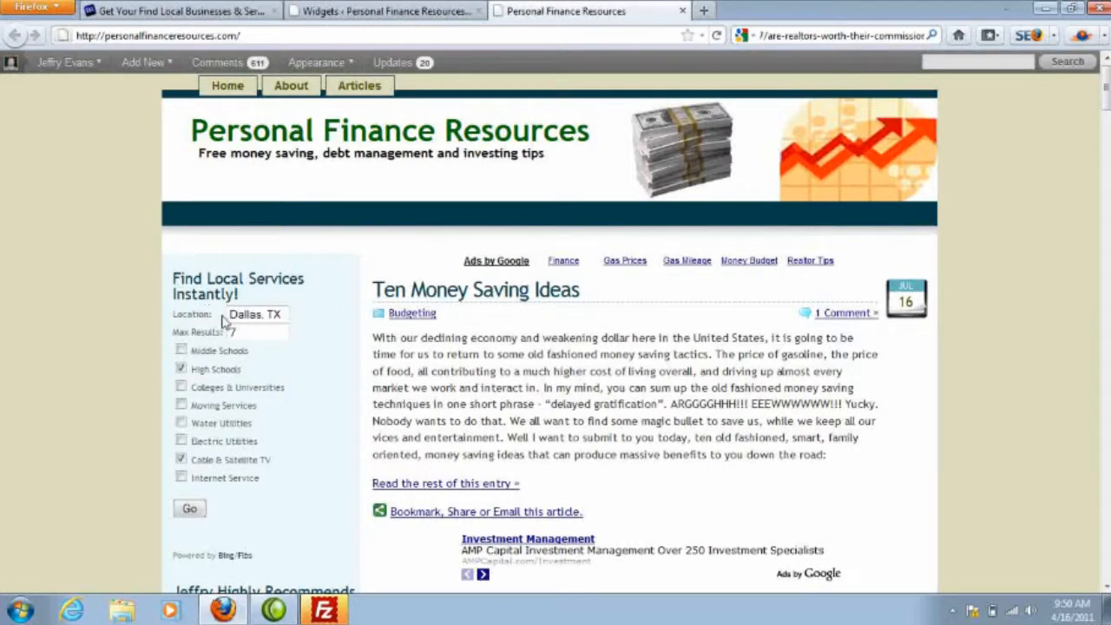
Step: Test the live sidebar widget with 5 max results for only Moving Services and Internet Service, and look through the listings
double_click(261, 335)
type("5")
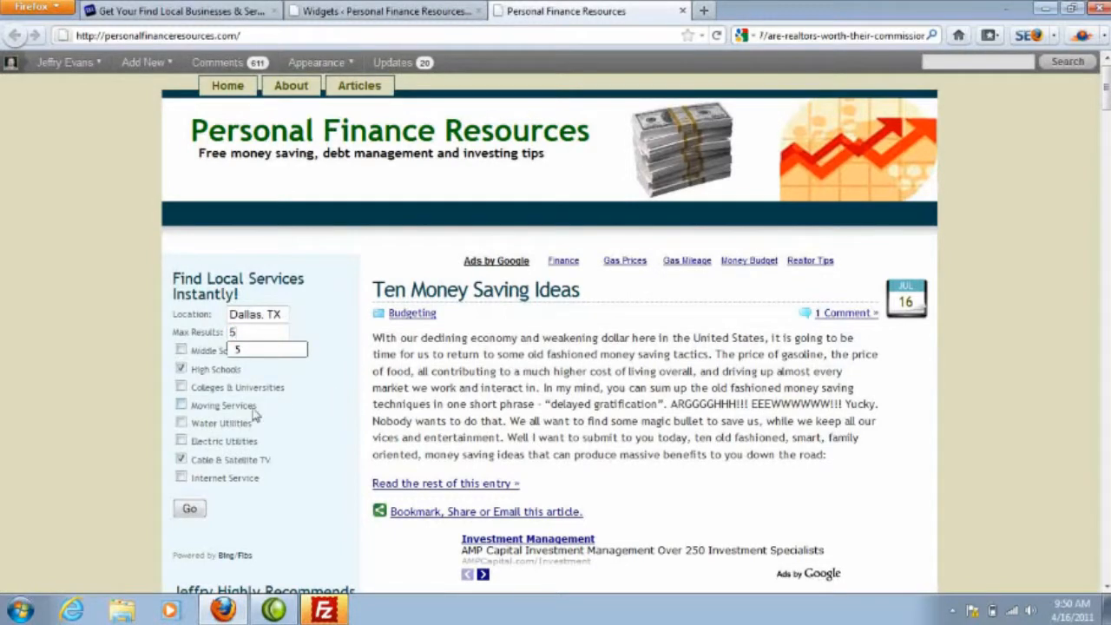
left_click(181, 369)
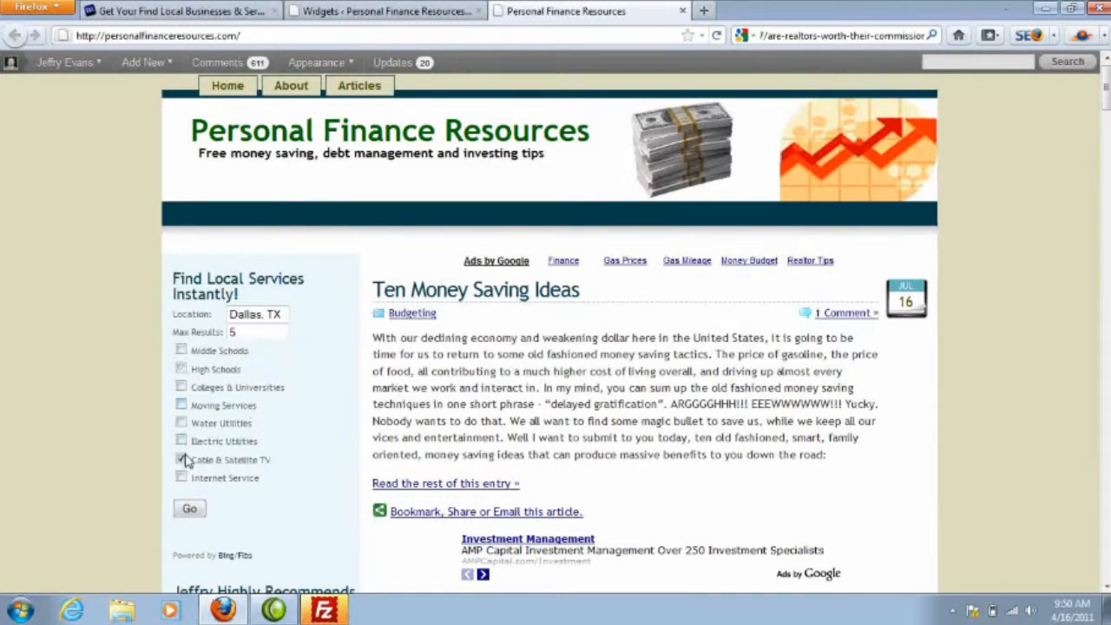
left_click(182, 459)
left_click(180, 405)
left_click(180, 476)
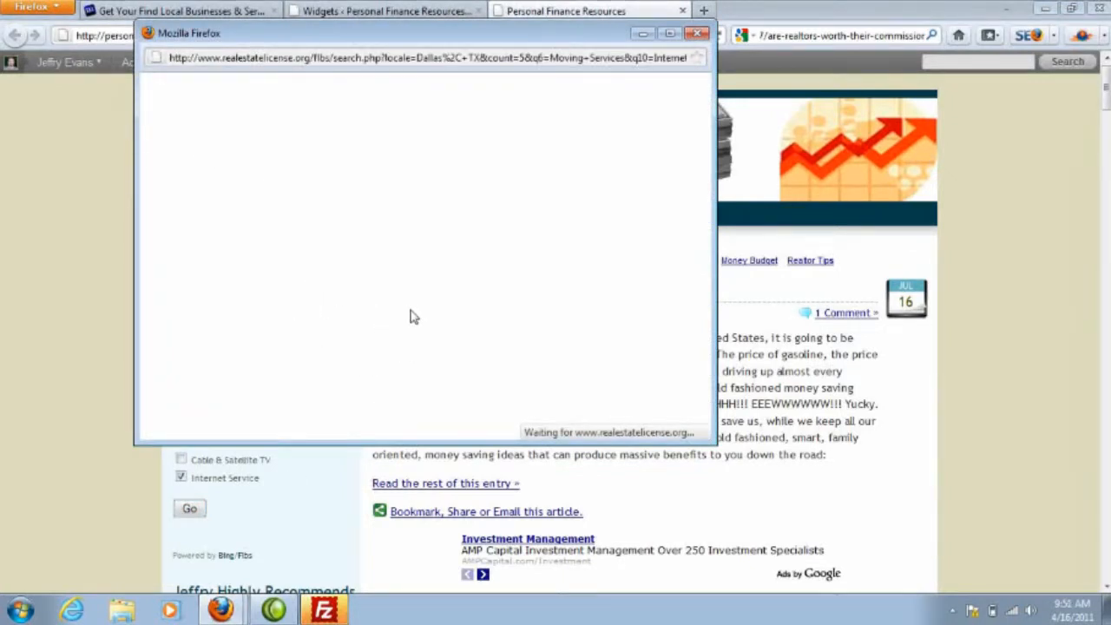
mouse_move(710, 121)
left_mouse_down()
mouse_move(709, 247)
mouse_move(708, 111)
left_mouse_up()
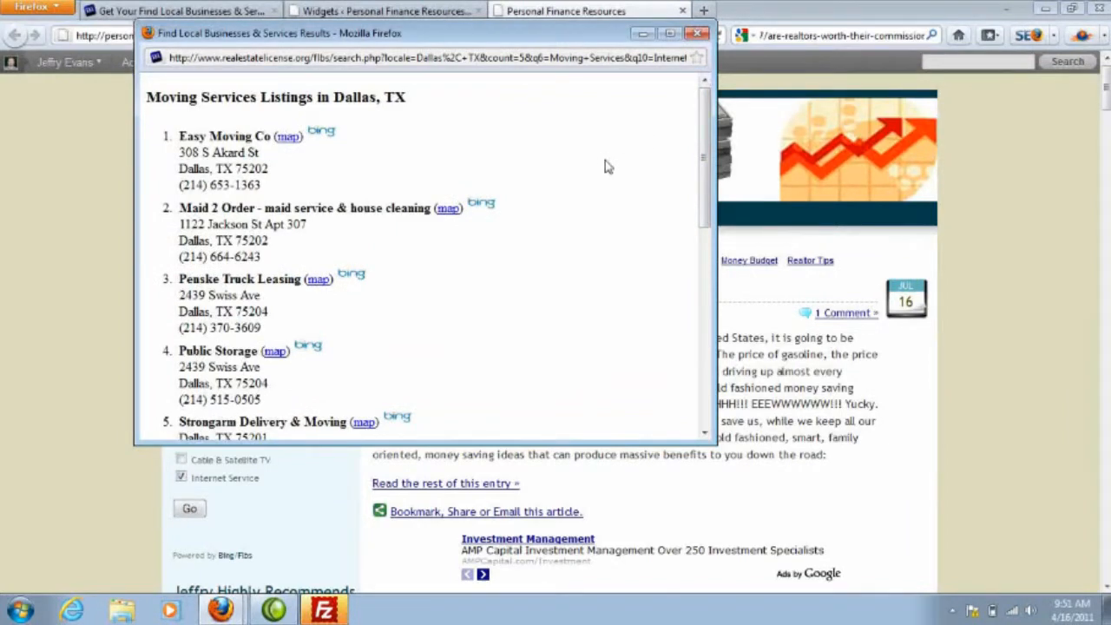
left_click(699, 35)
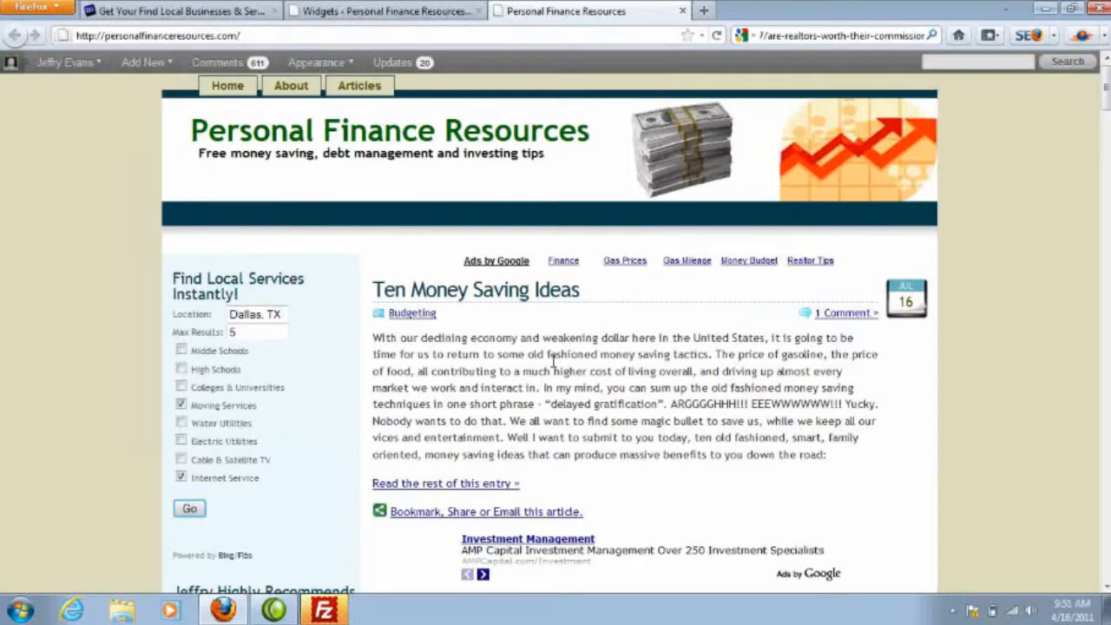